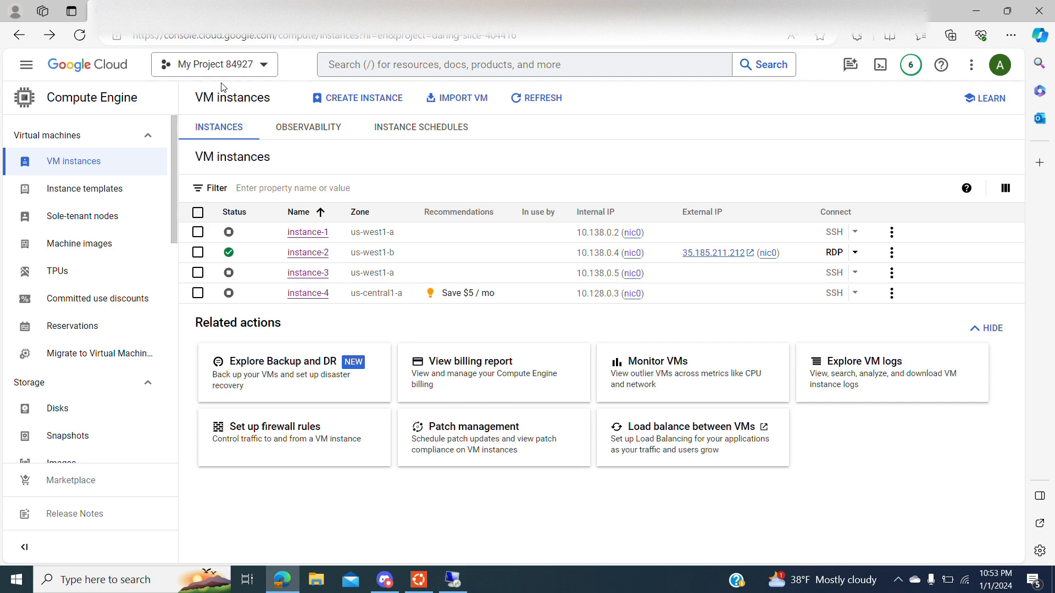
click(218, 67)
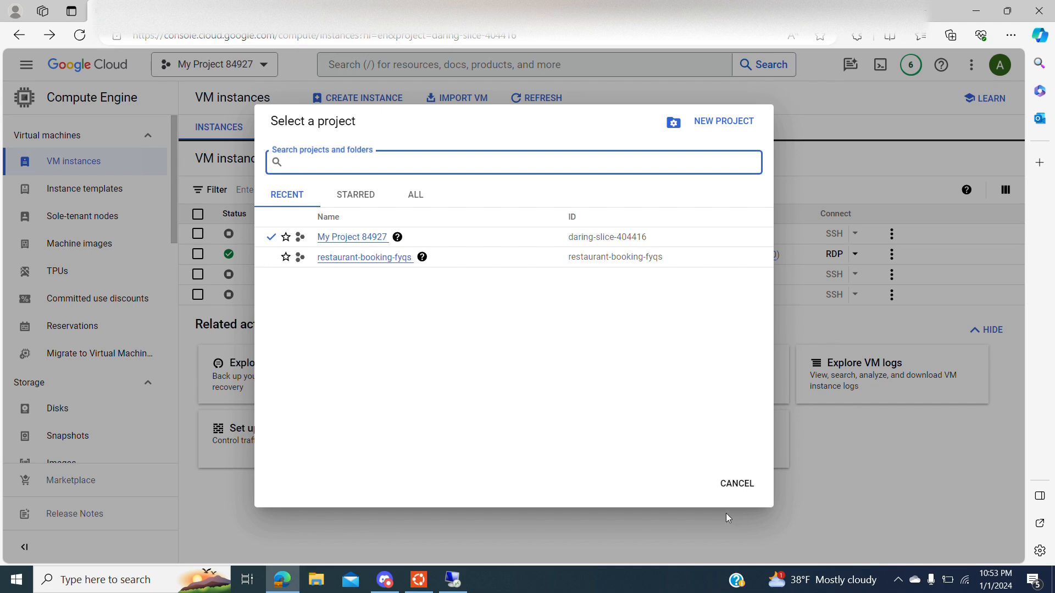
click(731, 484)
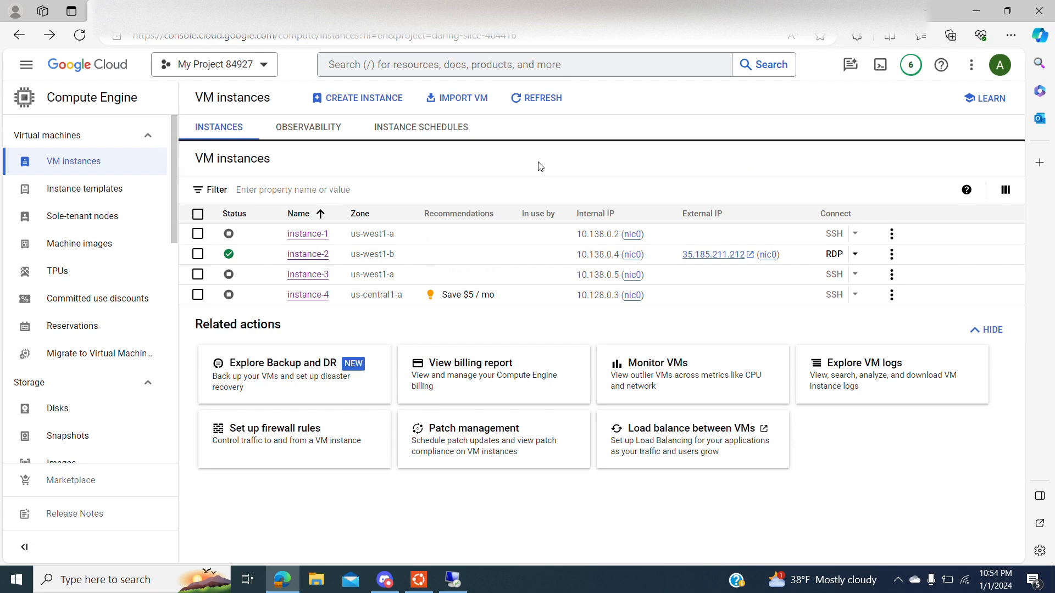
Step: Start a new VM instance and place it in region us-west1 (Oregon), zone us-west1-c
click(324, 101)
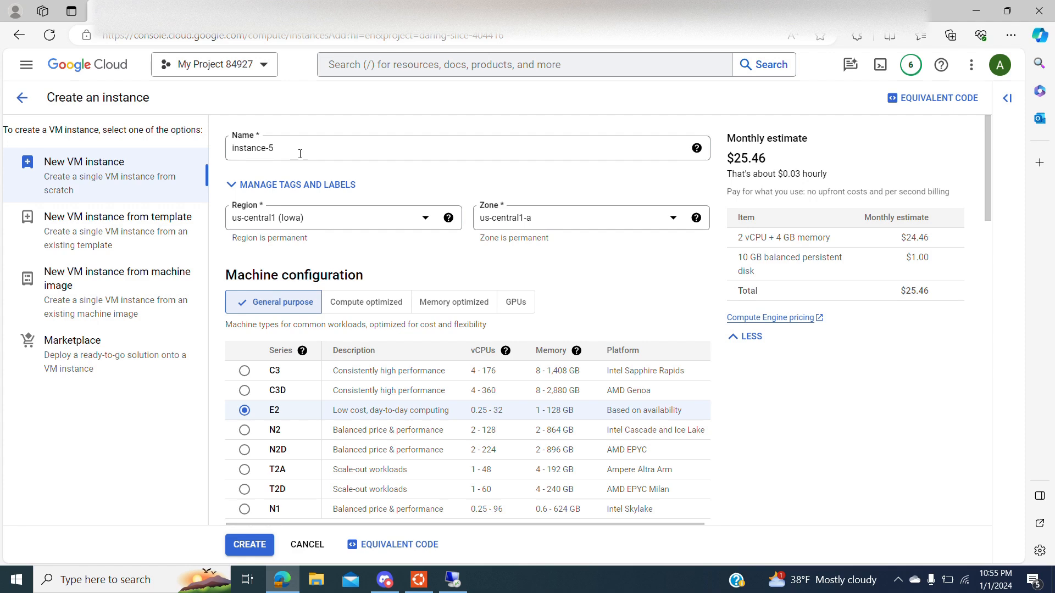
click(306, 217)
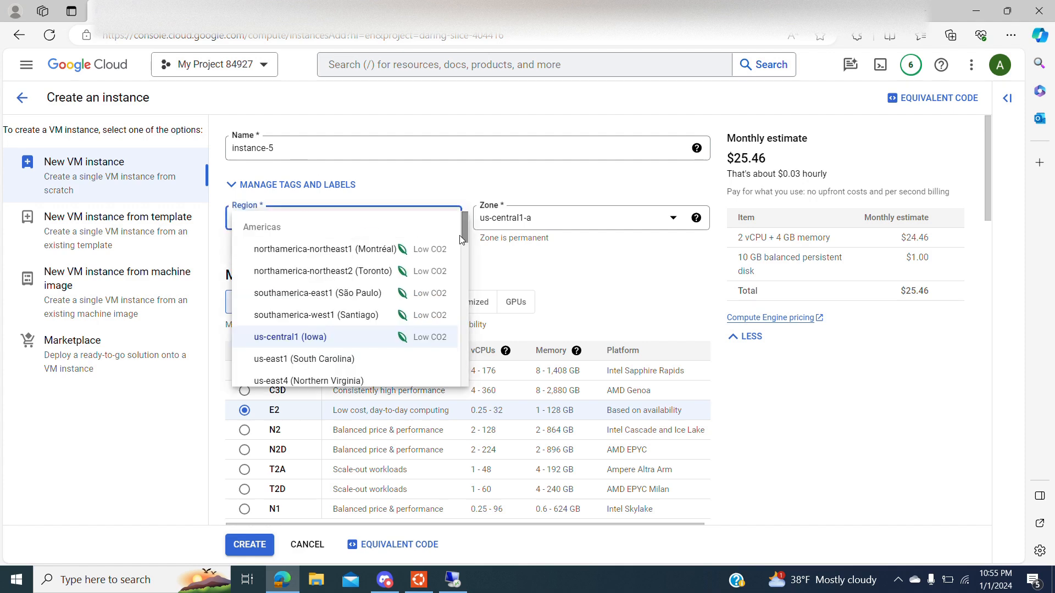
drag(466, 229, 468, 247)
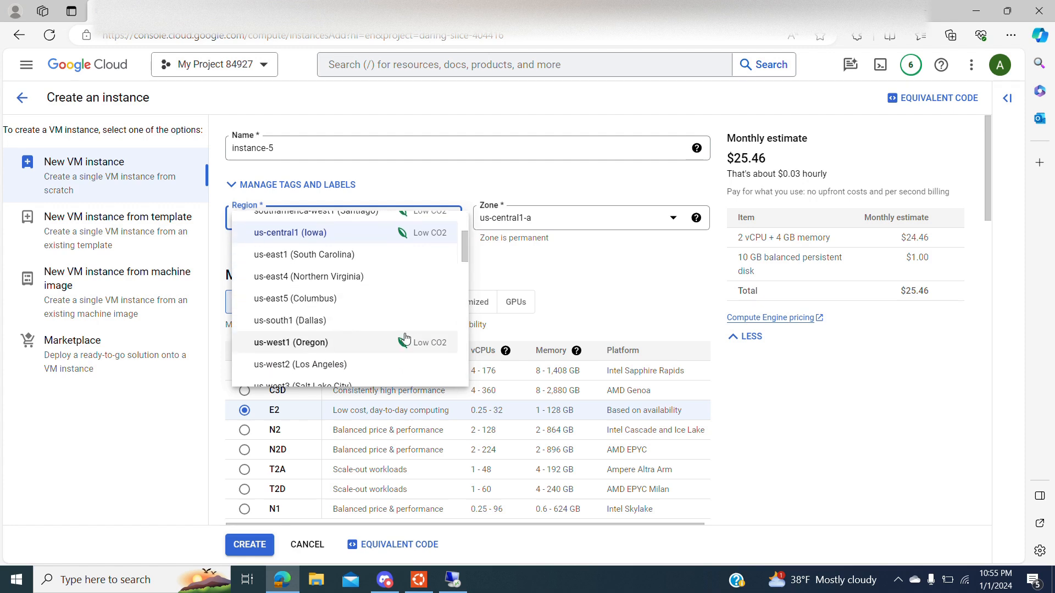
click(291, 342)
click(527, 222)
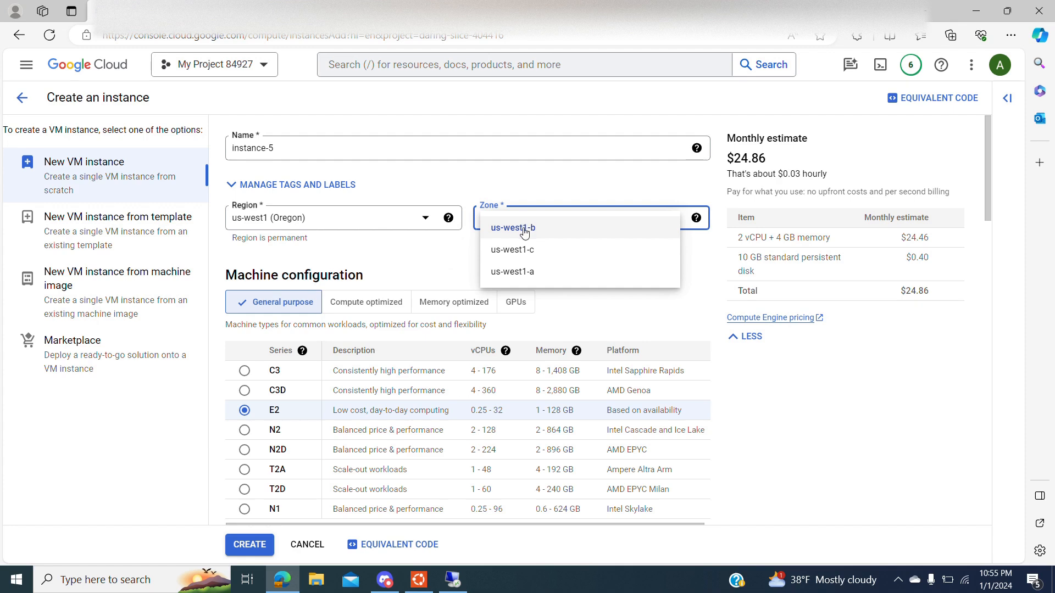
click(522, 250)
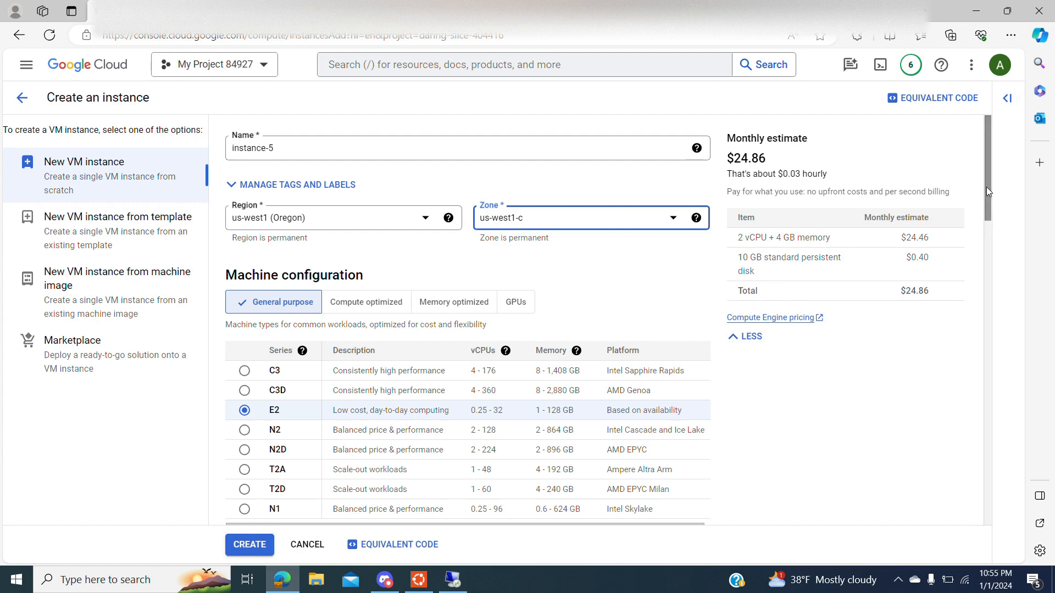
Step: Configure the machine with the E2 series and the shared-core e2-micro preset machine type
drag(987, 187, 985, 213)
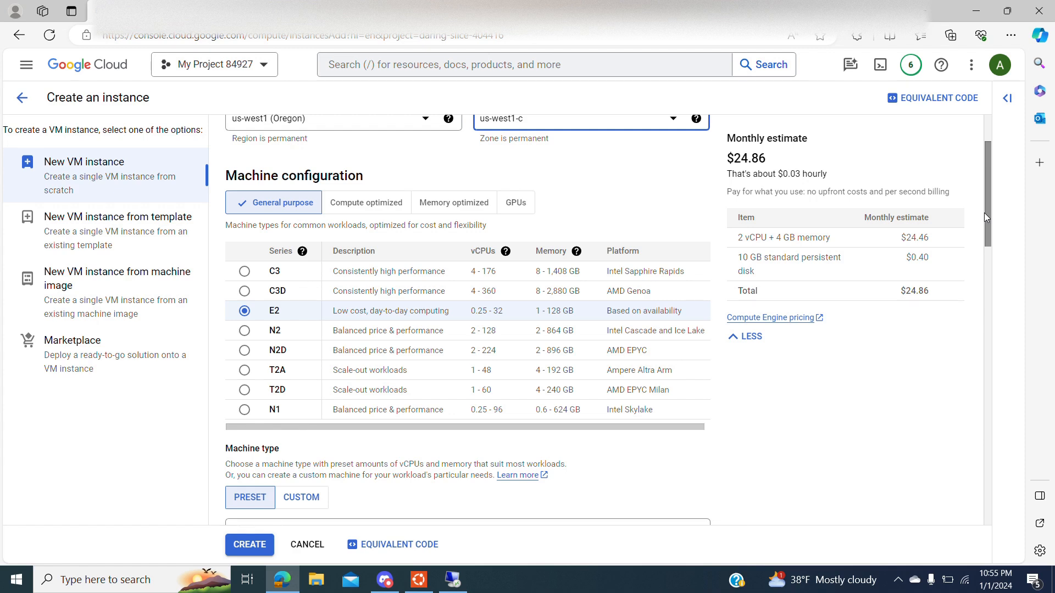
click(247, 294)
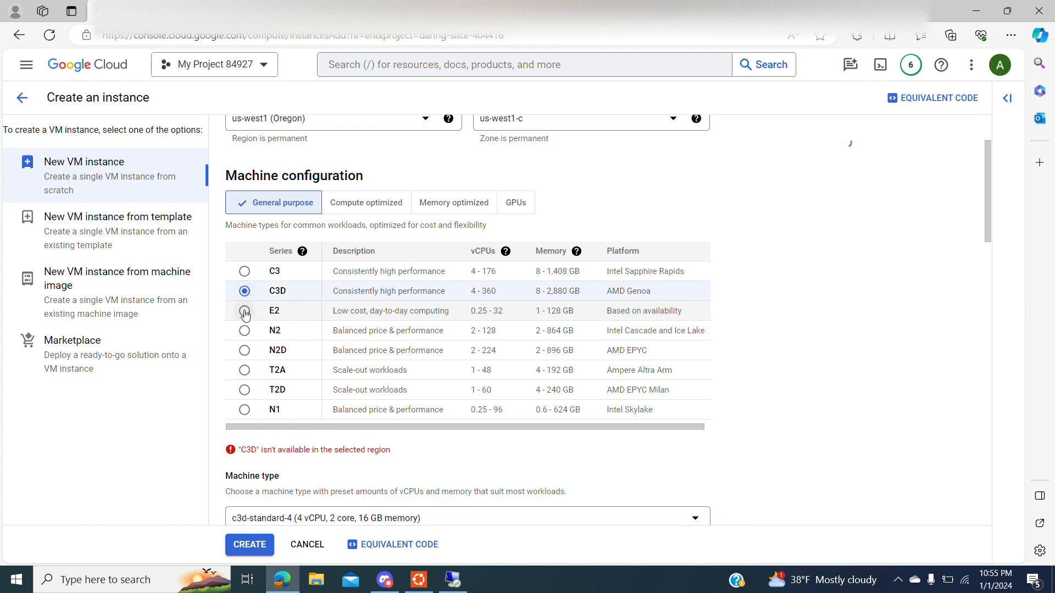
click(245, 311)
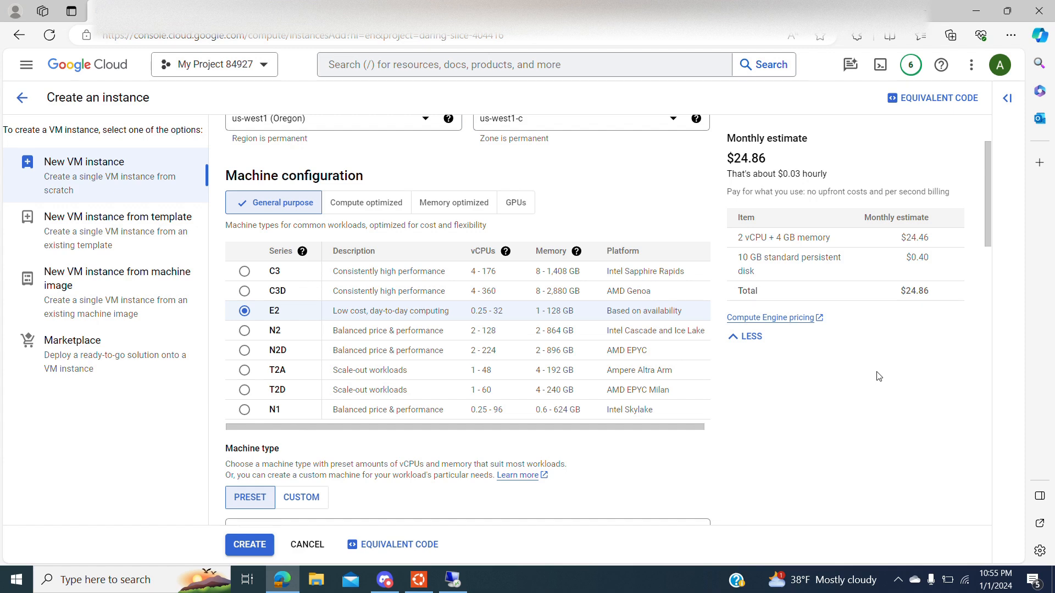
drag(987, 232, 984, 286)
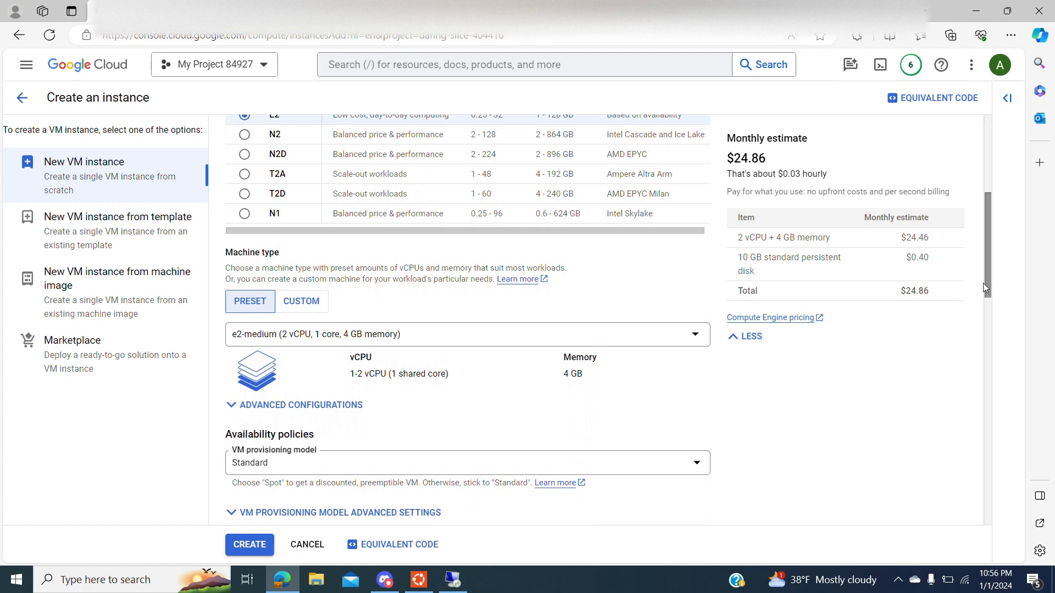
click(531, 336)
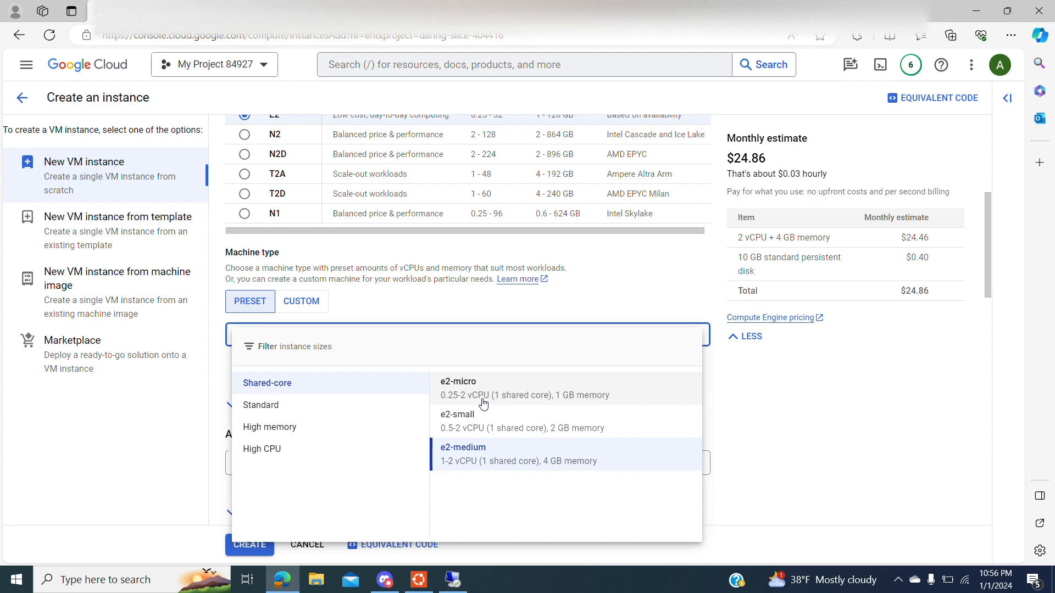
click(483, 404)
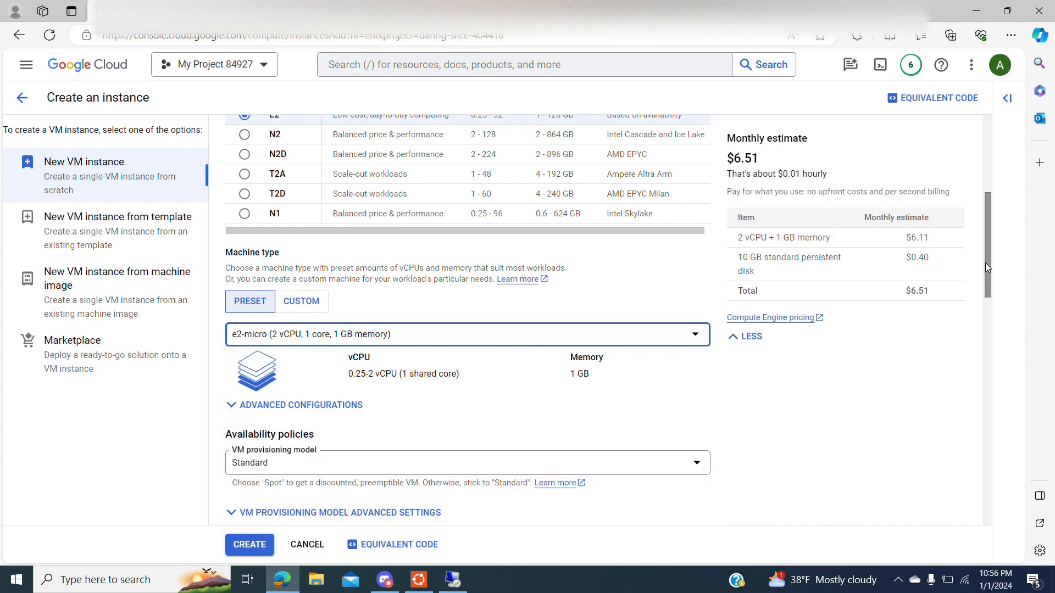
Step: Open the boot disk configuration for changes and set its operating system to Windows Server
drag(987, 263, 981, 398)
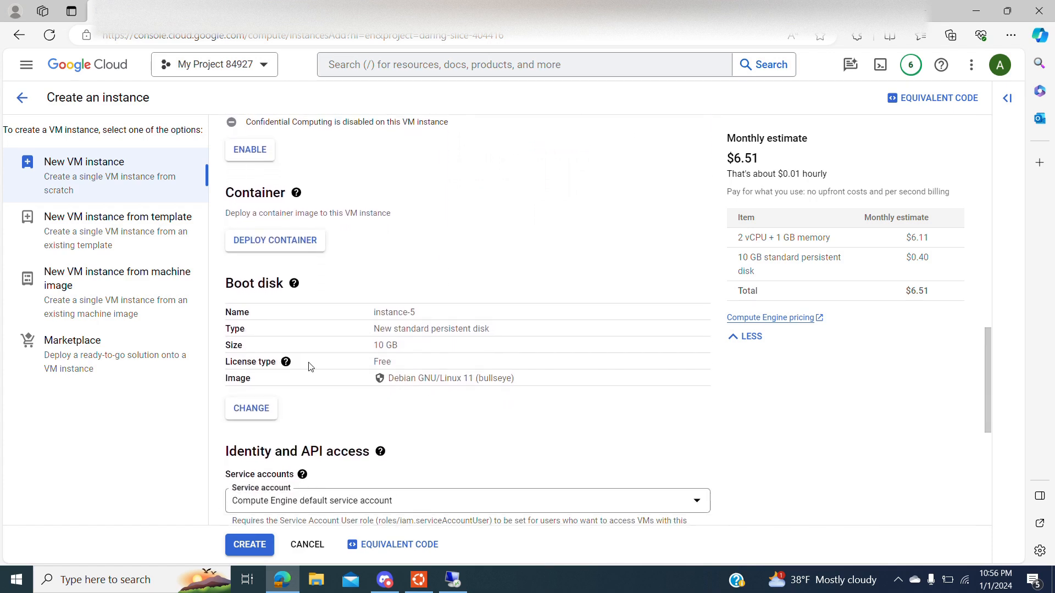
click(240, 413)
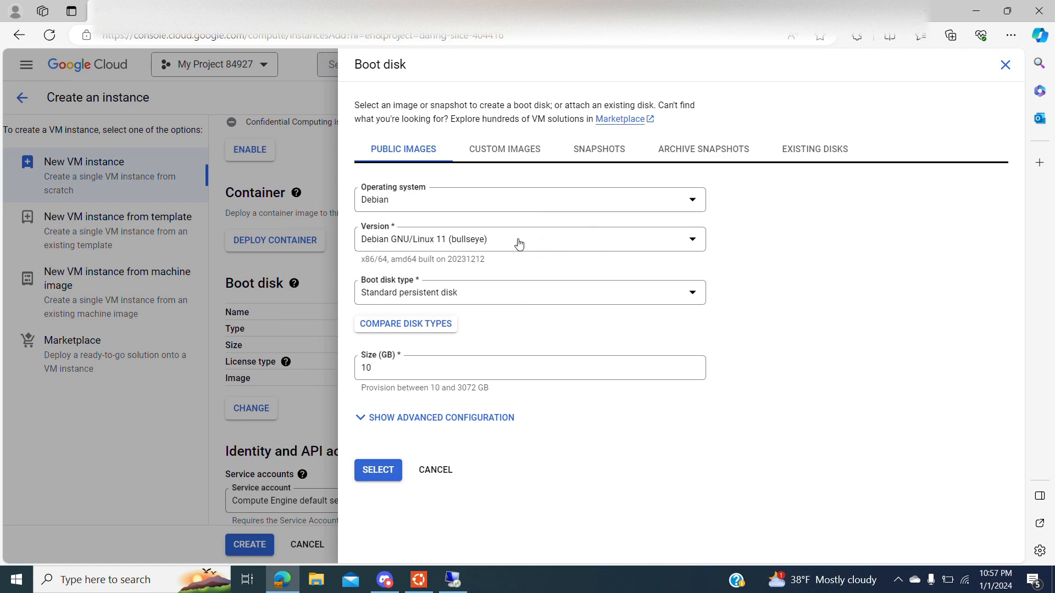
click(502, 199)
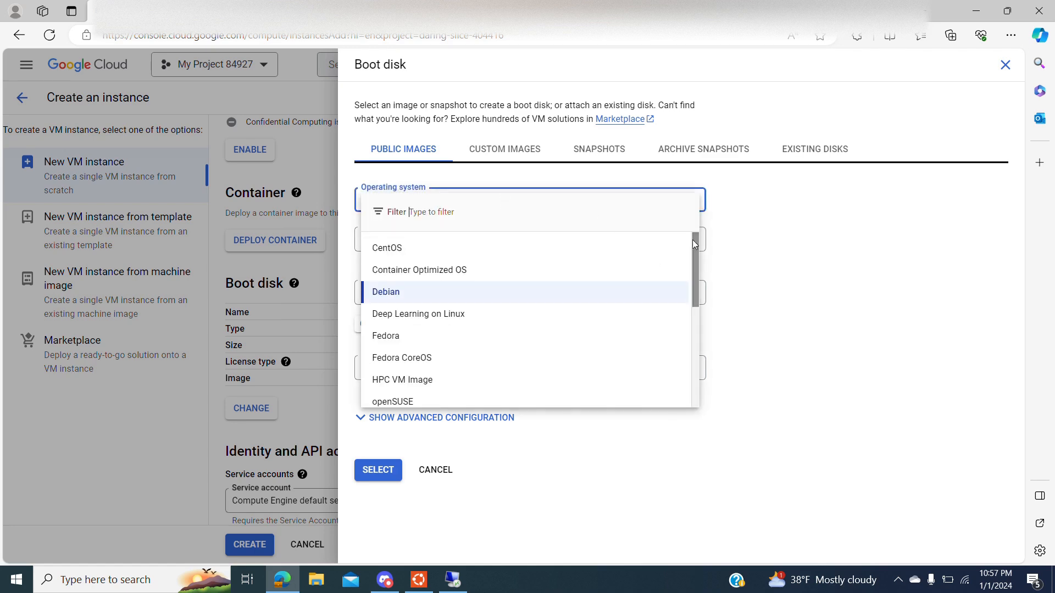
drag(693, 240, 675, 364)
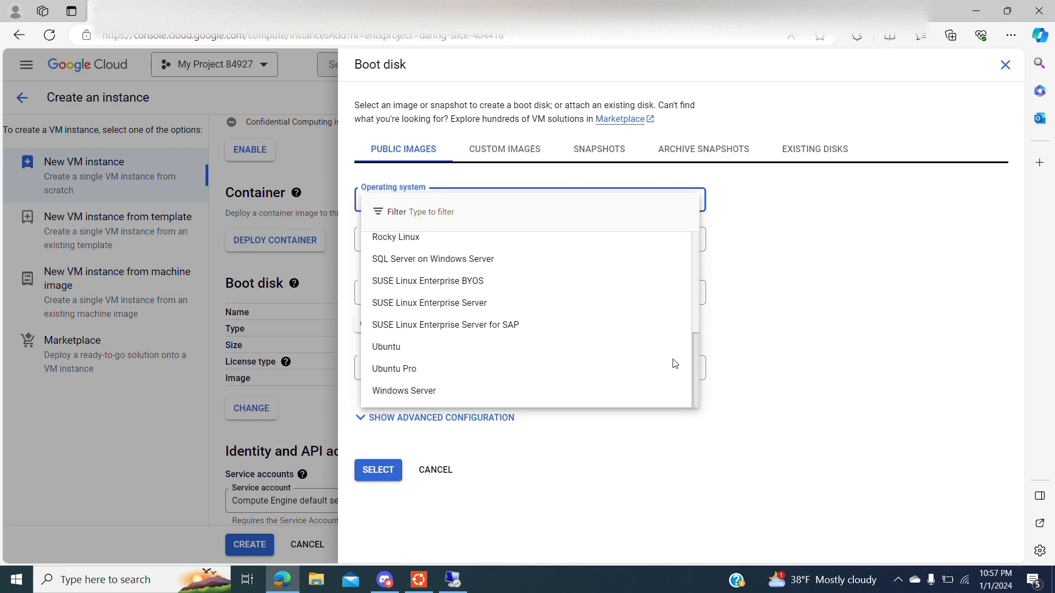
click(561, 406)
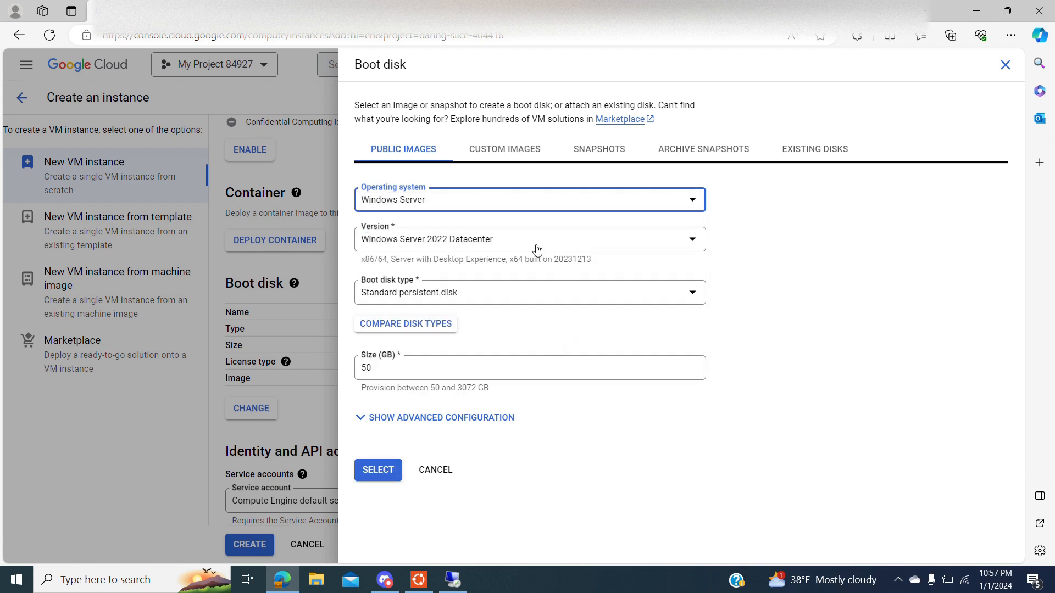
Step: Choose Windows Server 2022 Datacenter as the boot disk version and apply the boot disk selection
click(537, 246)
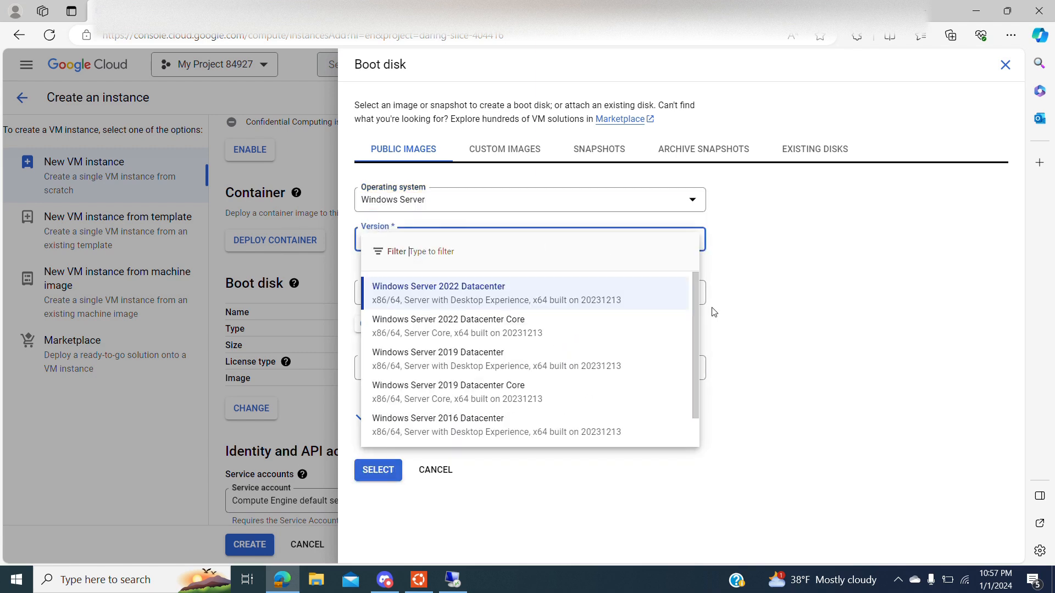
drag(695, 309, 695, 354)
drag(691, 391, 691, 308)
click(598, 305)
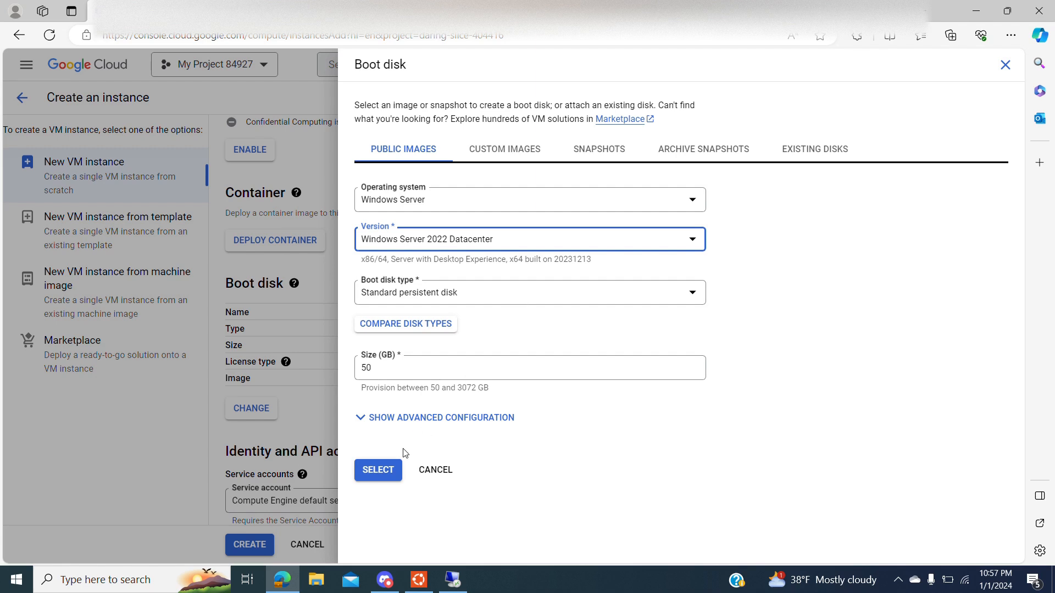
click(386, 473)
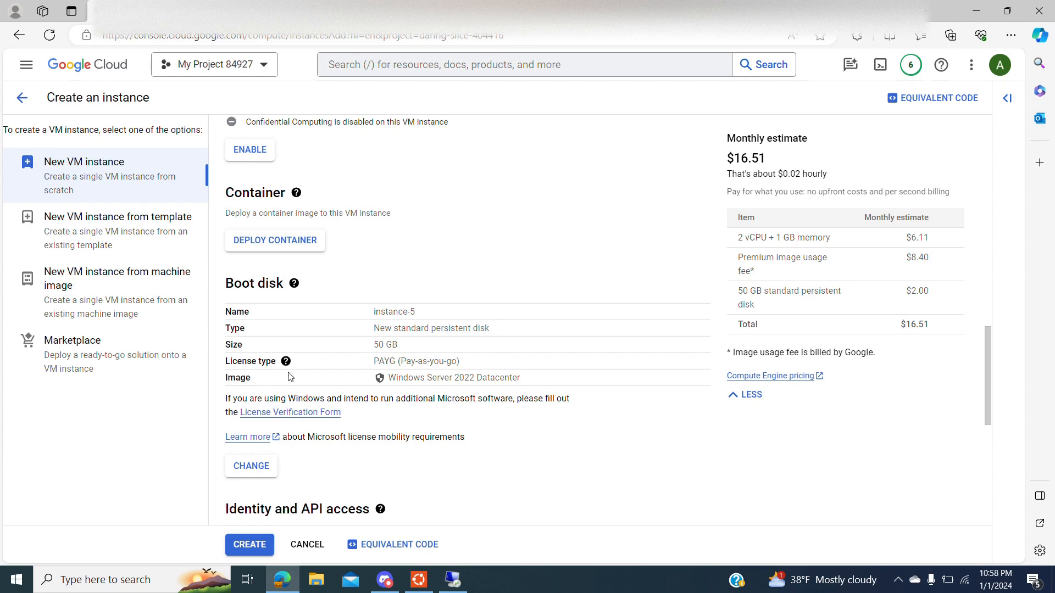
Step: Allow both HTTP and HTTPS traffic through the new instance's firewall
mouse_move(280, 365)
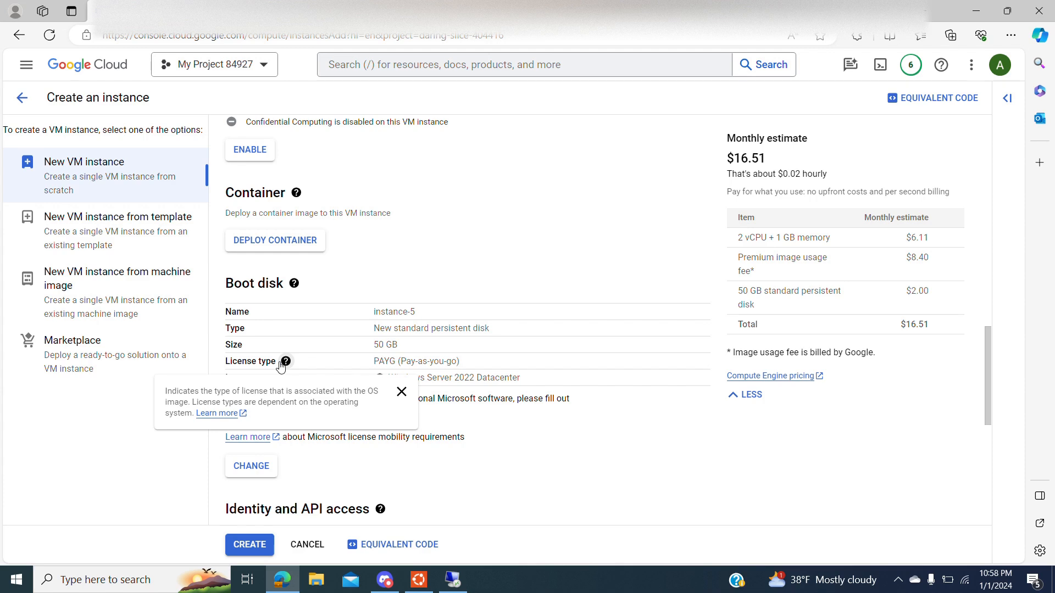
mouse_move(296, 293)
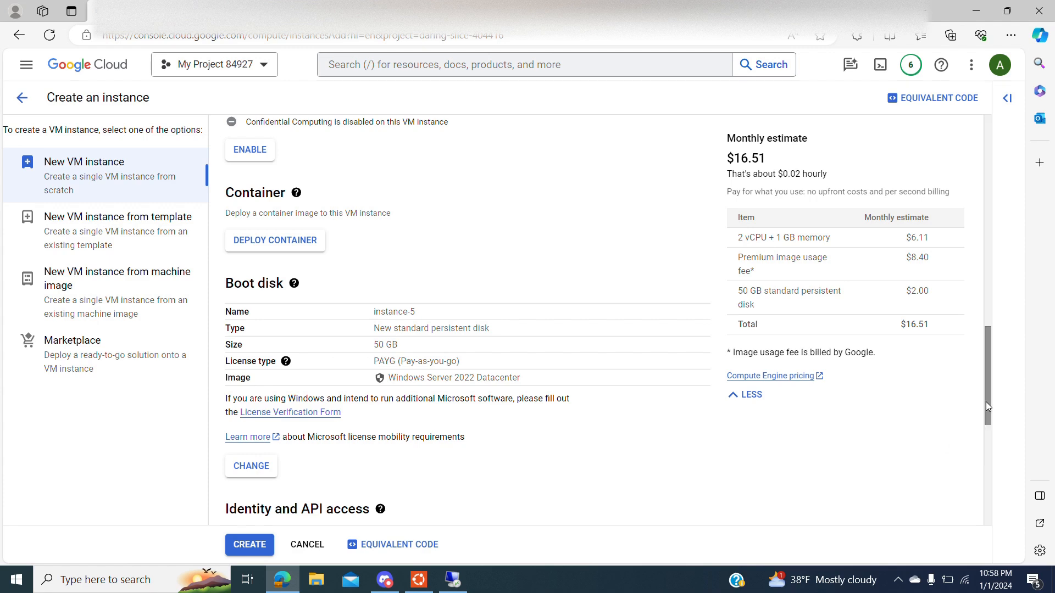
drag(987, 404, 991, 472)
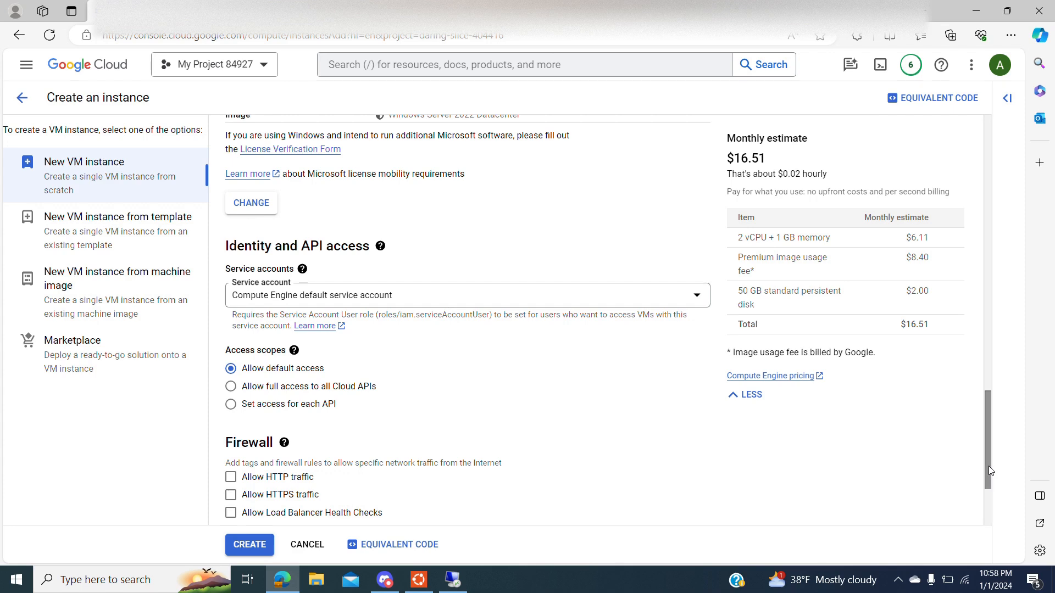
drag(990, 471, 991, 473)
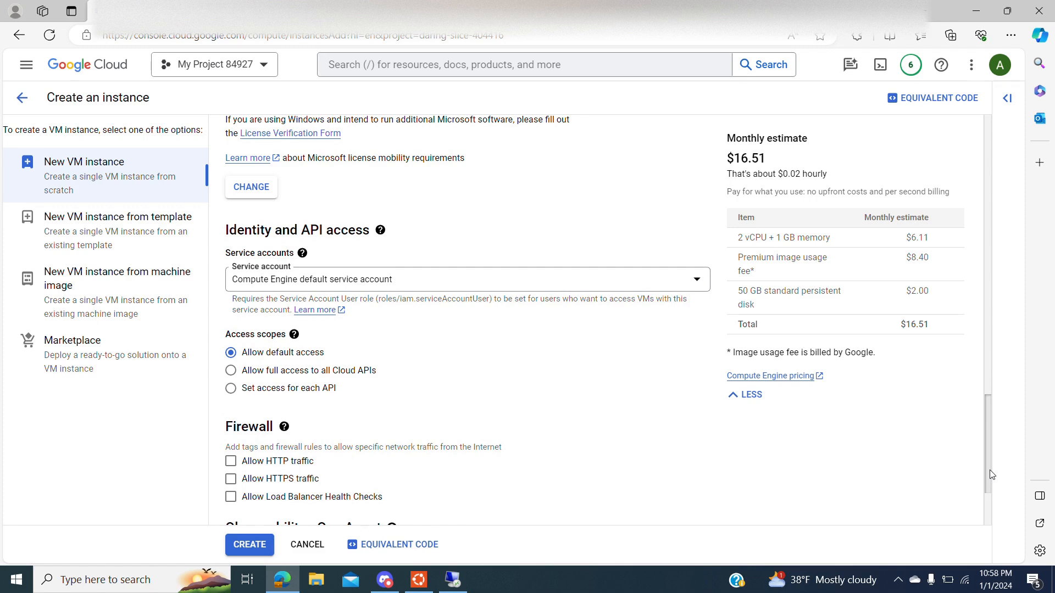
drag(991, 473, 984, 493)
click(231, 366)
click(231, 385)
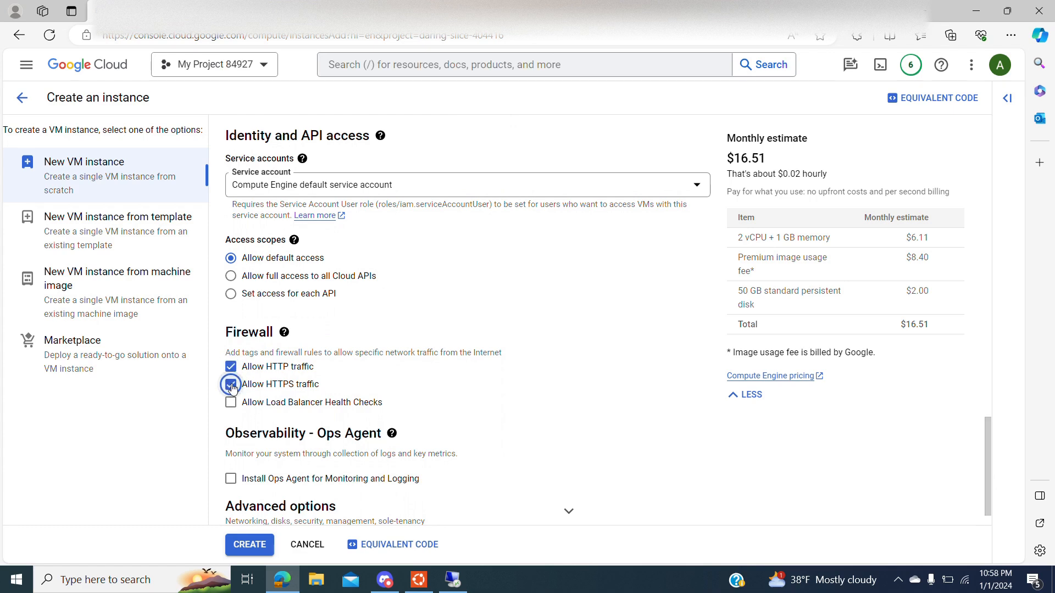
Step: Review the instance settings and create the VM instance
drag(983, 453, 942, 127)
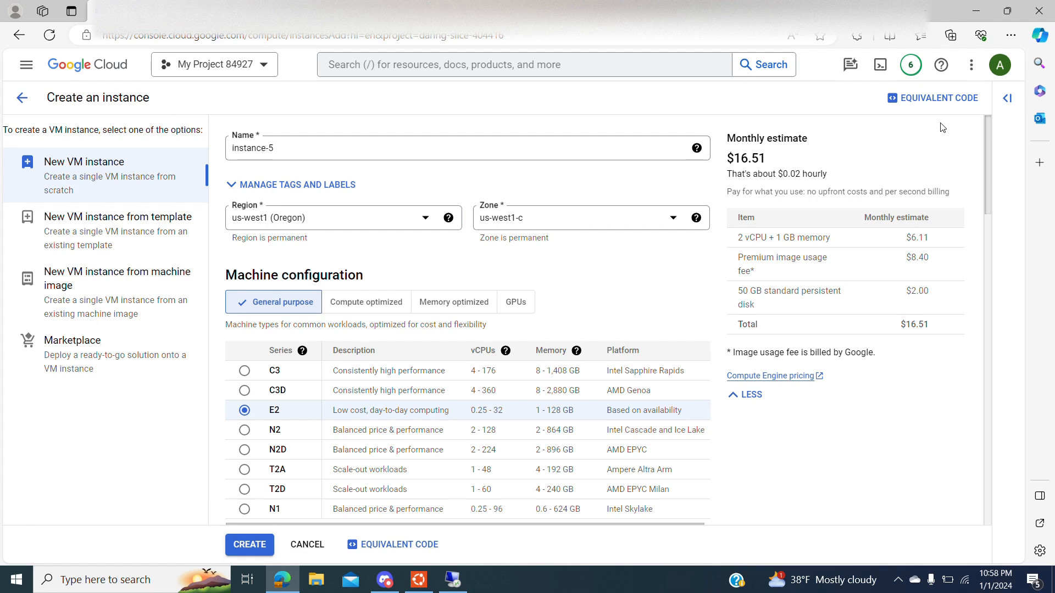
drag(942, 127, 956, 148)
click(252, 545)
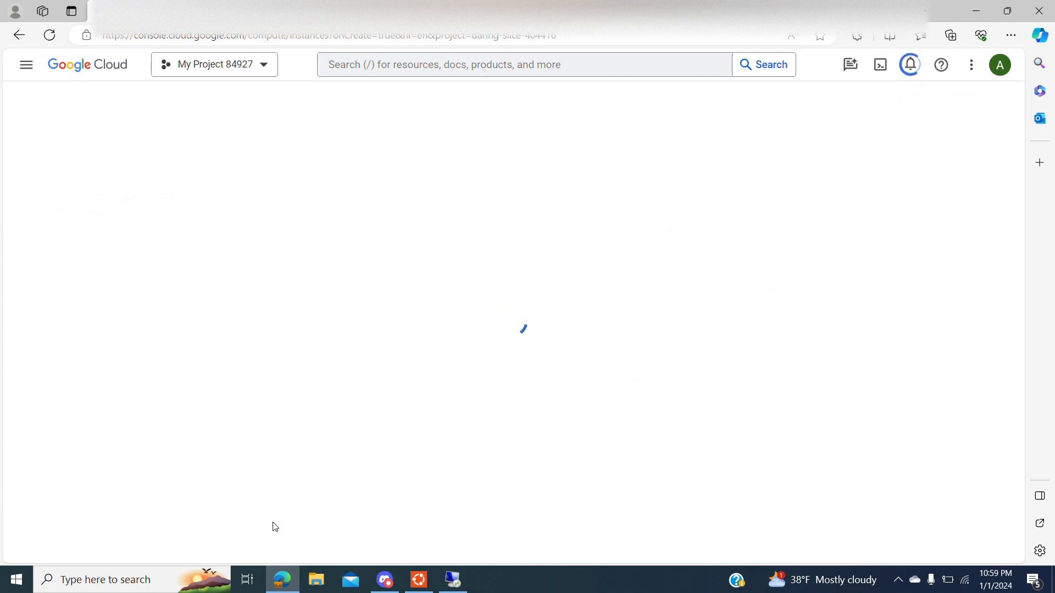
drag(280, 555, 184, 464)
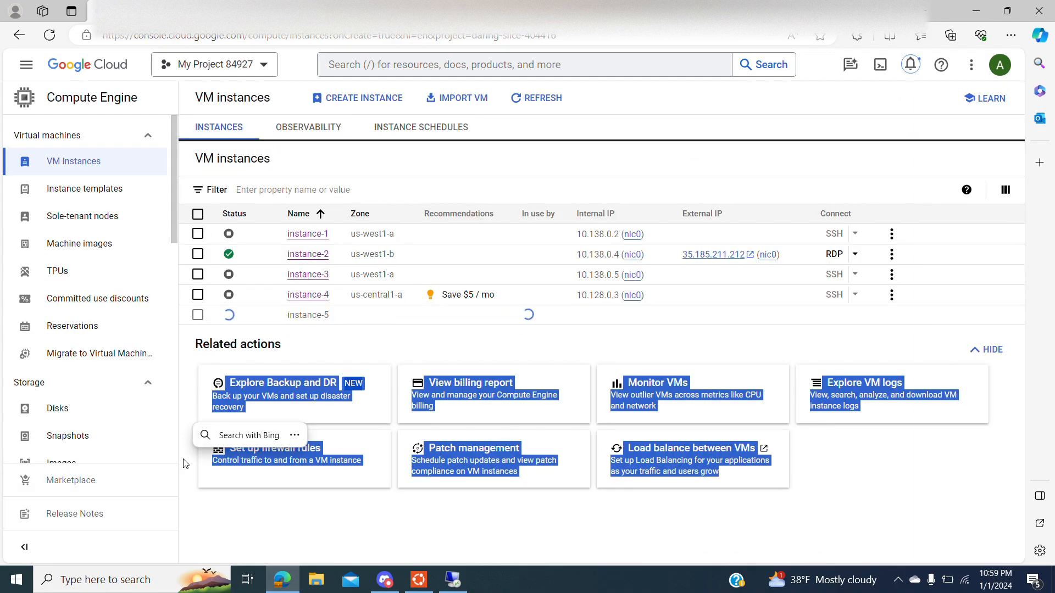
click(314, 349)
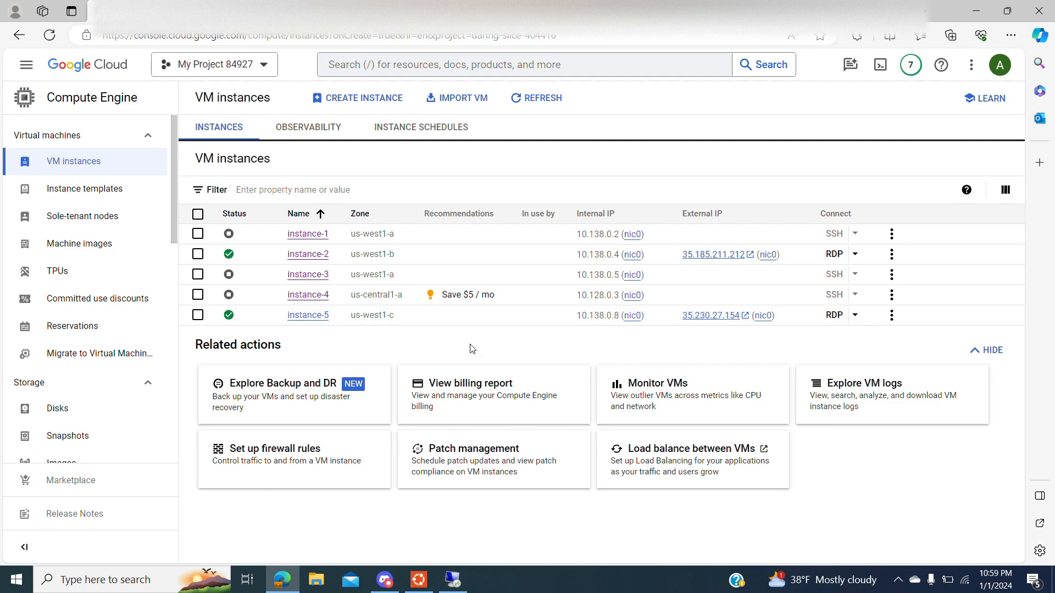
Step: Open the details page of the newly created instance-5
click(195, 318)
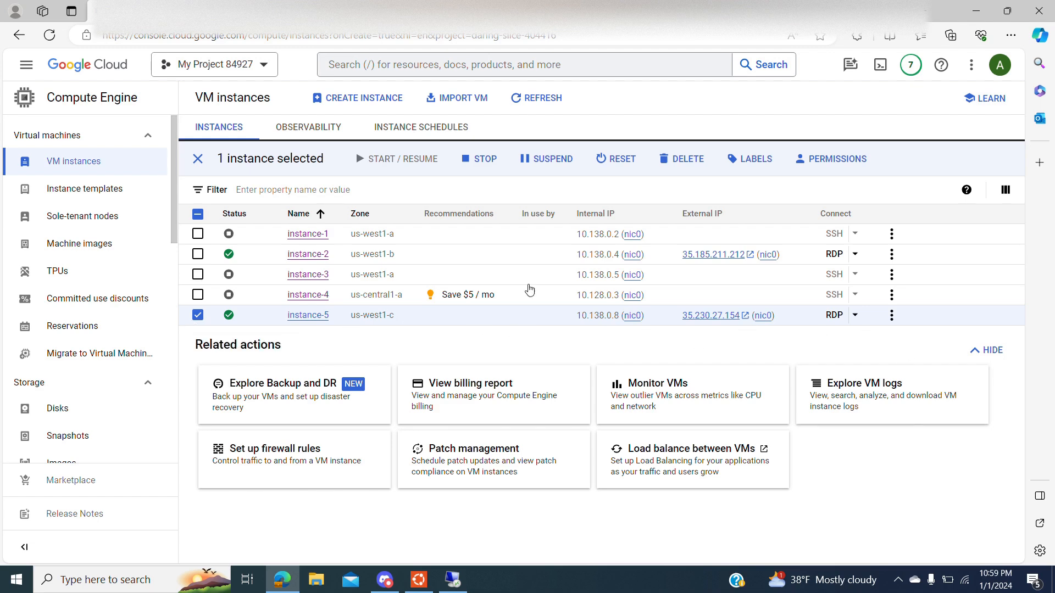
click(317, 323)
click(319, 316)
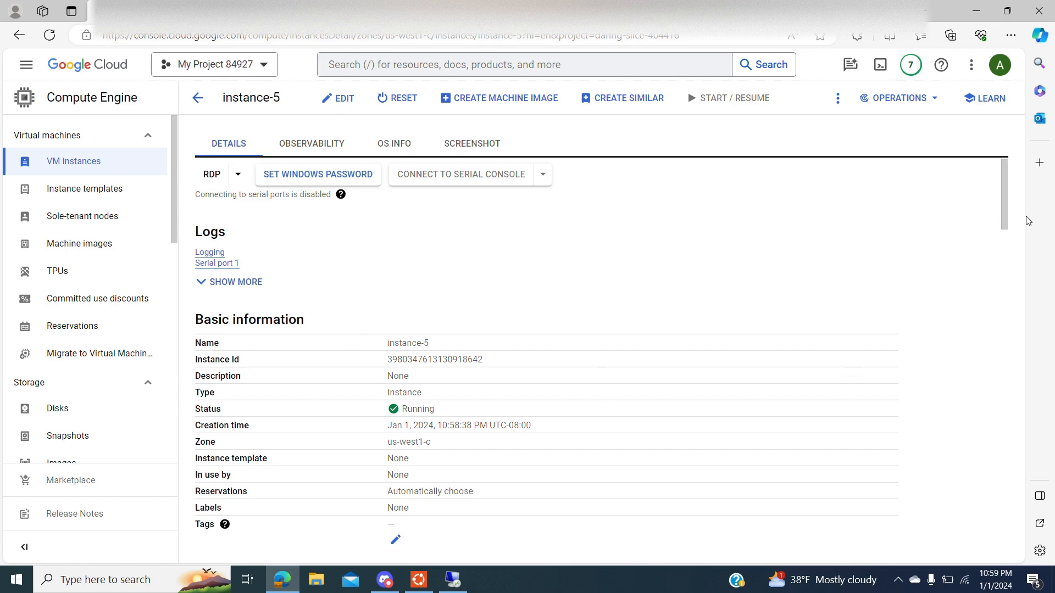
Step: Look through all of instance-5's details, from basic information to custom metadata, dismissing the satisfaction survey
drag(1007, 206, 1008, 345)
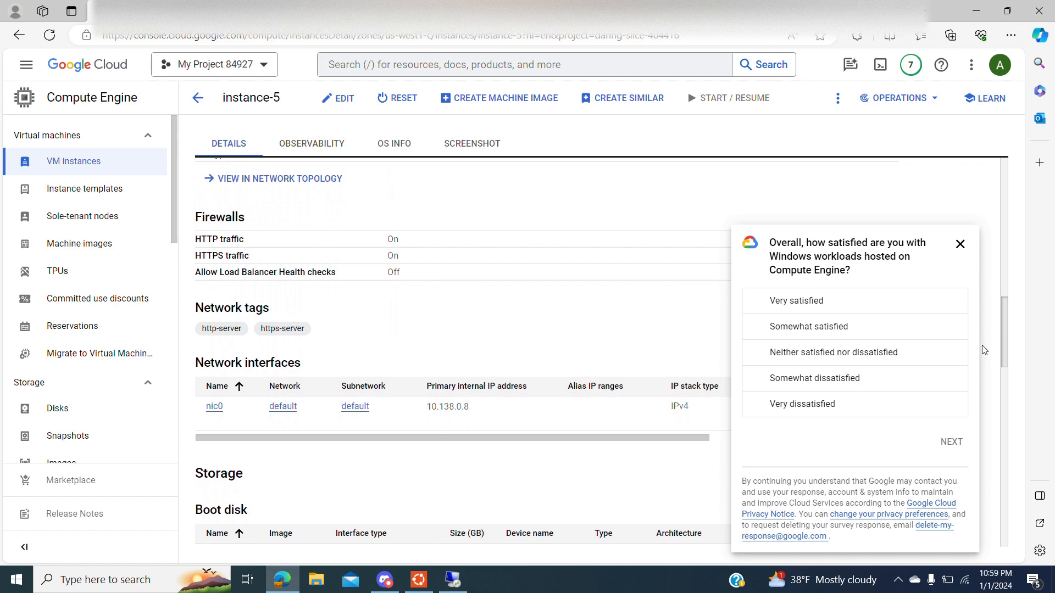
click(960, 244)
drag(1003, 341, 1042, 525)
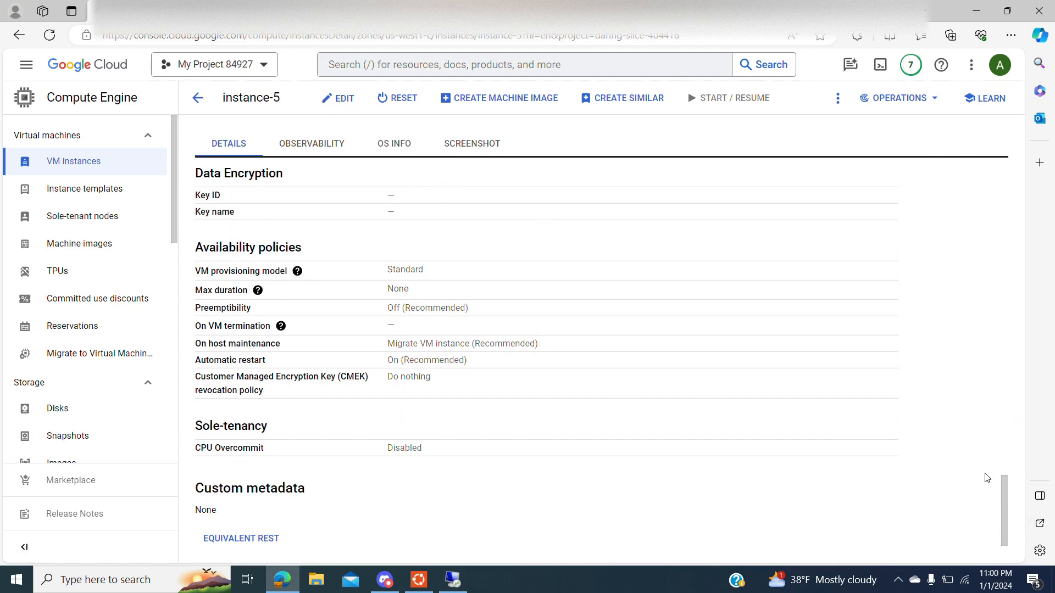
scroll(1003, 485, down, 1)
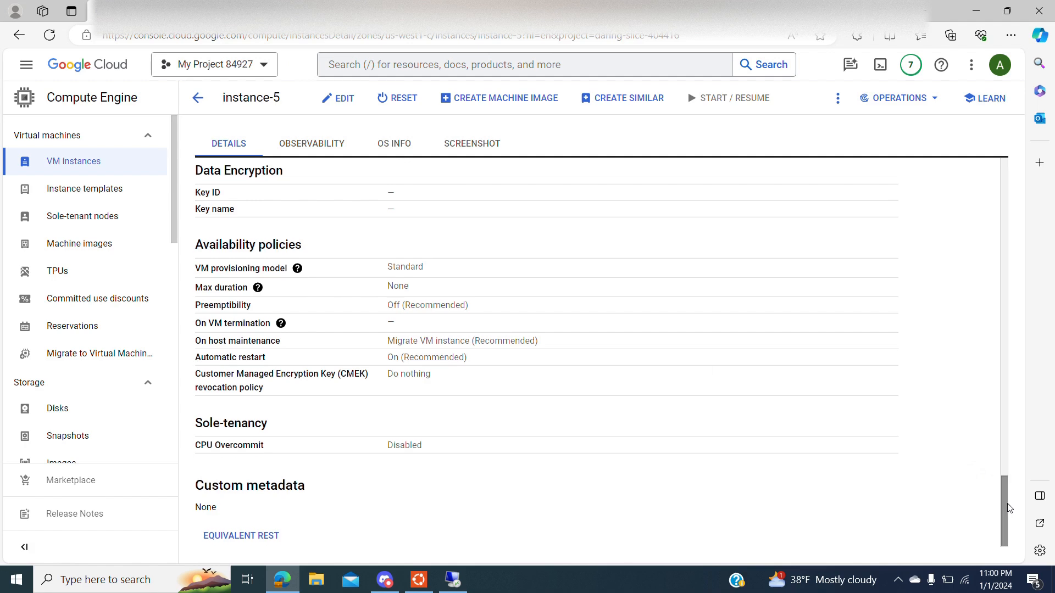
drag(1008, 503, 885, 232)
drag(1005, 501, 970, 125)
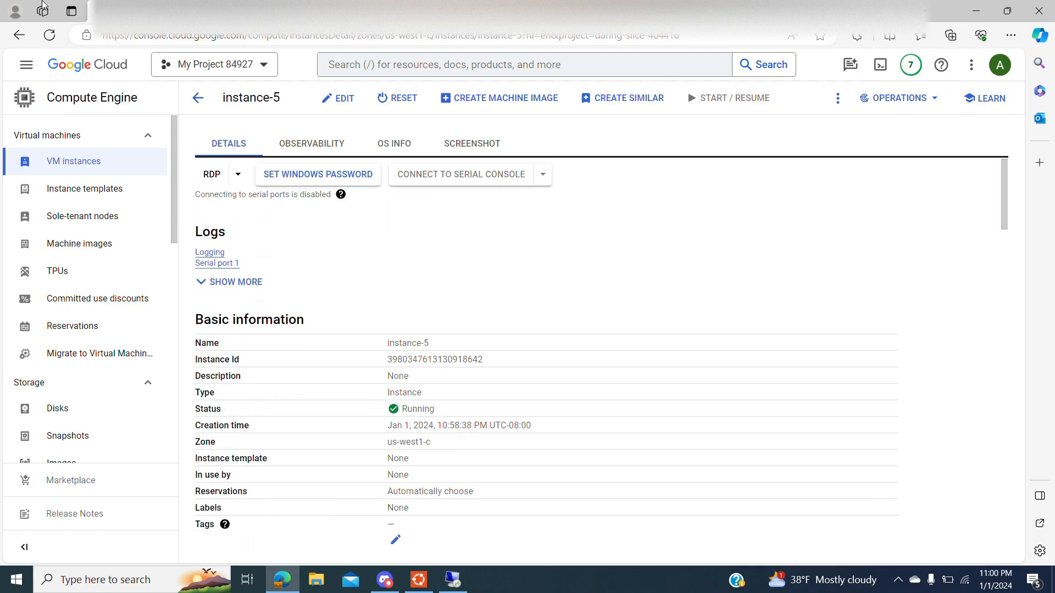